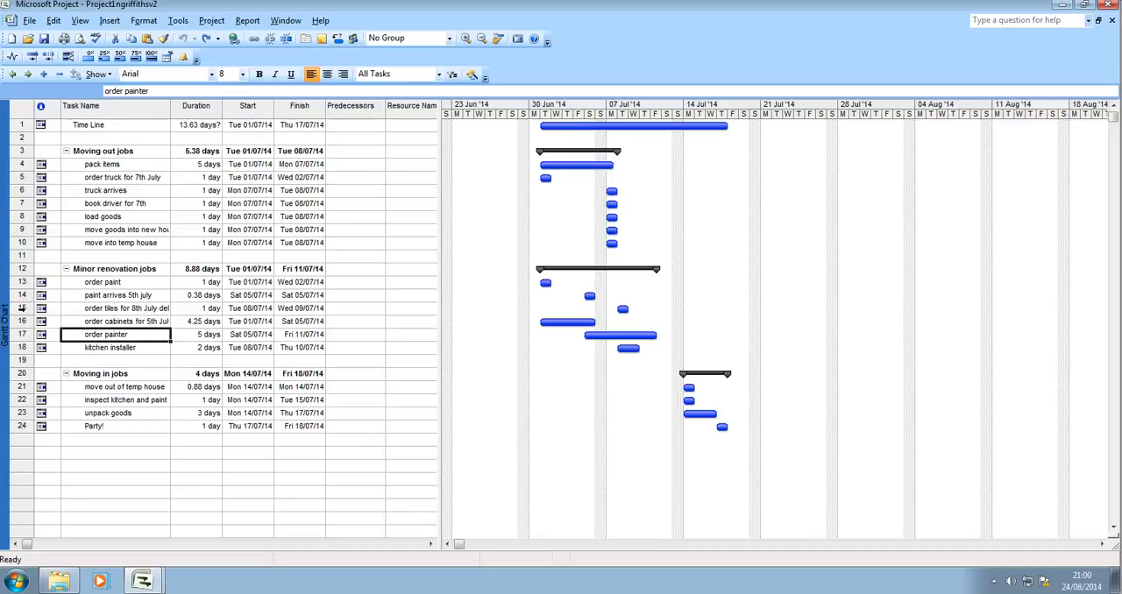
- Make task 14, "paint arrives 5th july", the predecessor of the "order painter" task
double_click(106, 334)
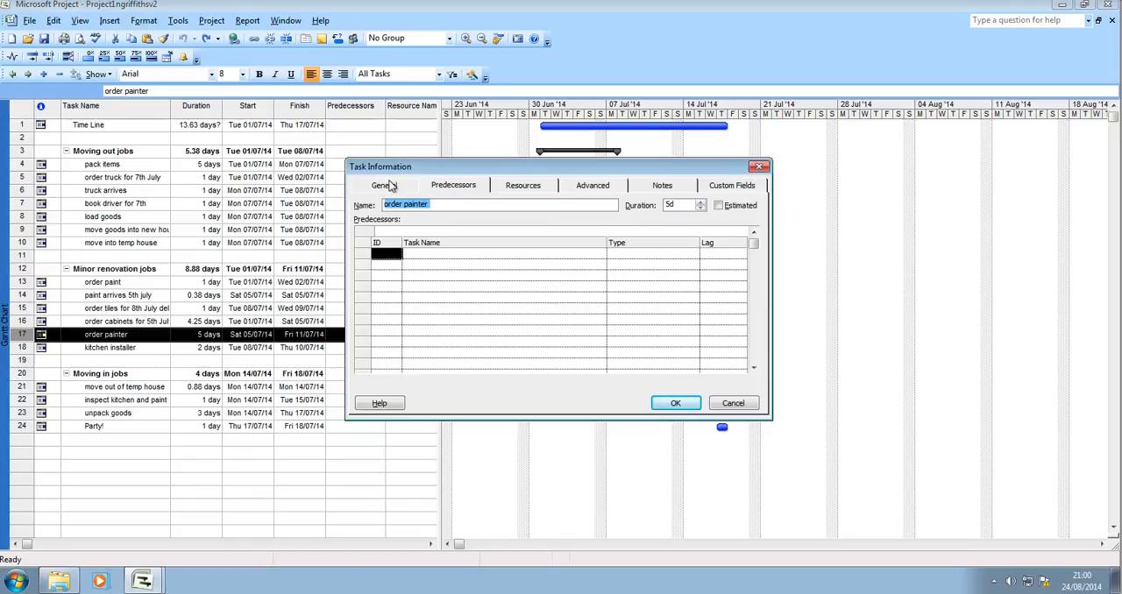
click(390, 187)
click(453, 189)
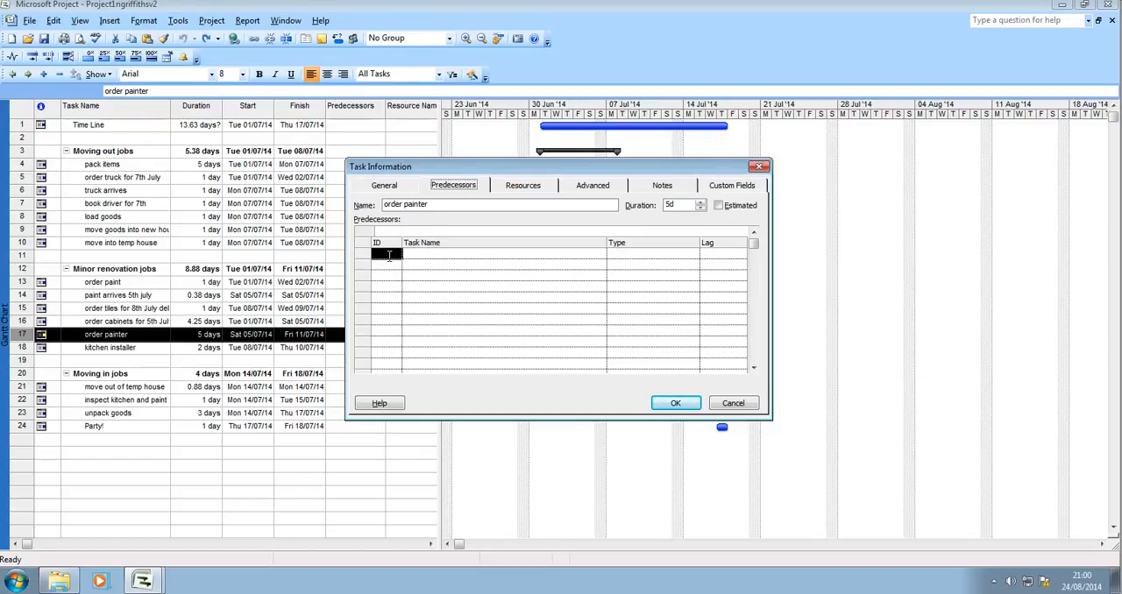
click(388, 255)
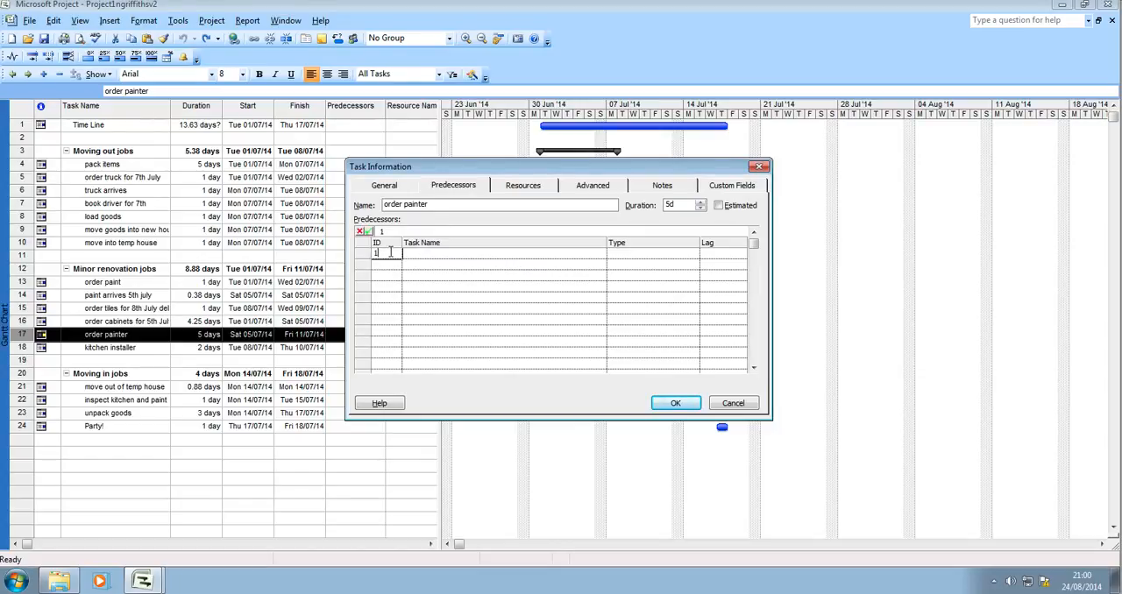
text(14)
click(406, 253)
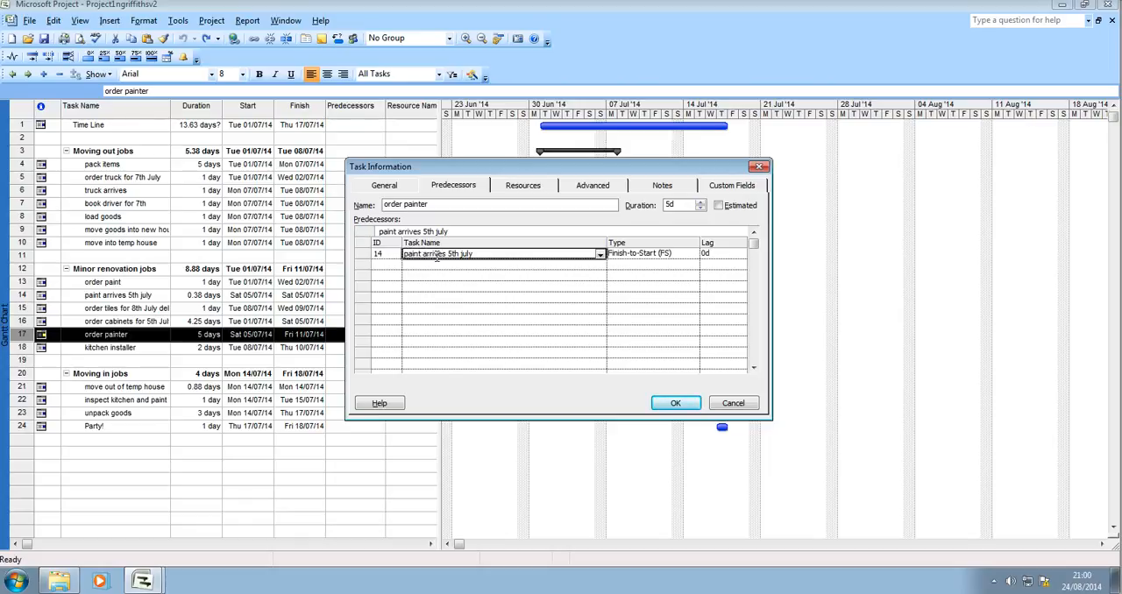
click(673, 402)
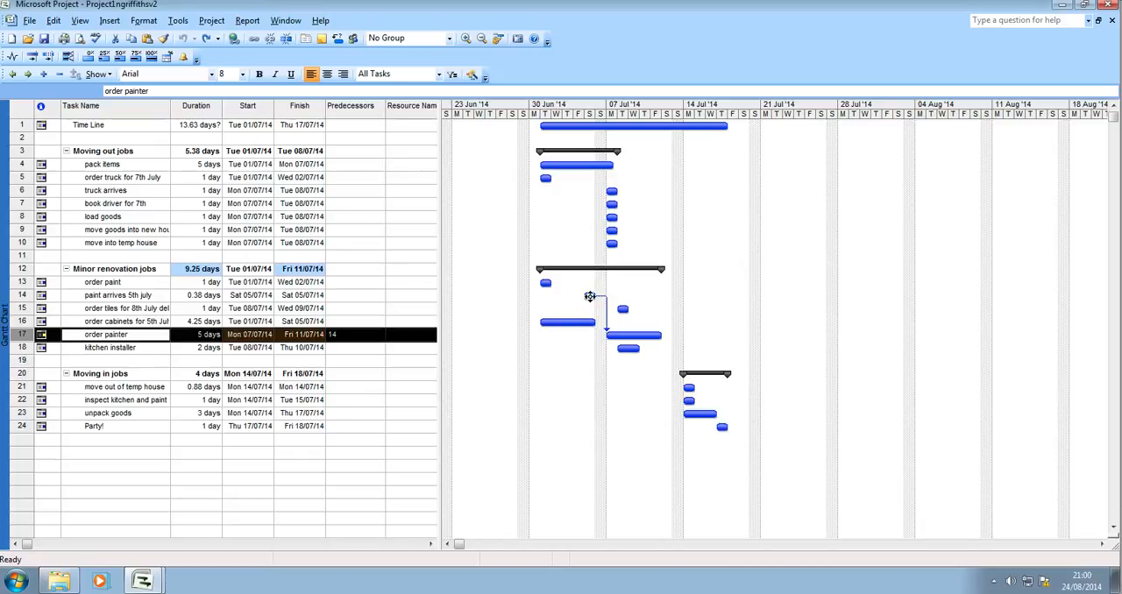
mouse_move(605, 334)
- Move the "order painter" task row up so it sits directly below "paint arrives 5th july"
click(80, 347)
click(92, 336)
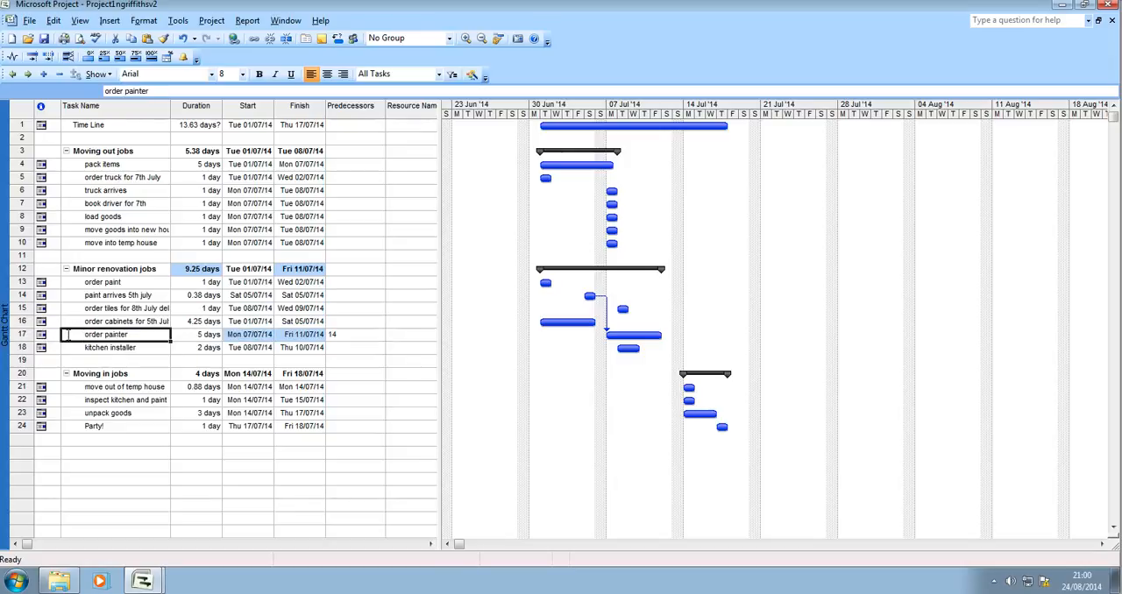
click(51, 335)
click(25, 335)
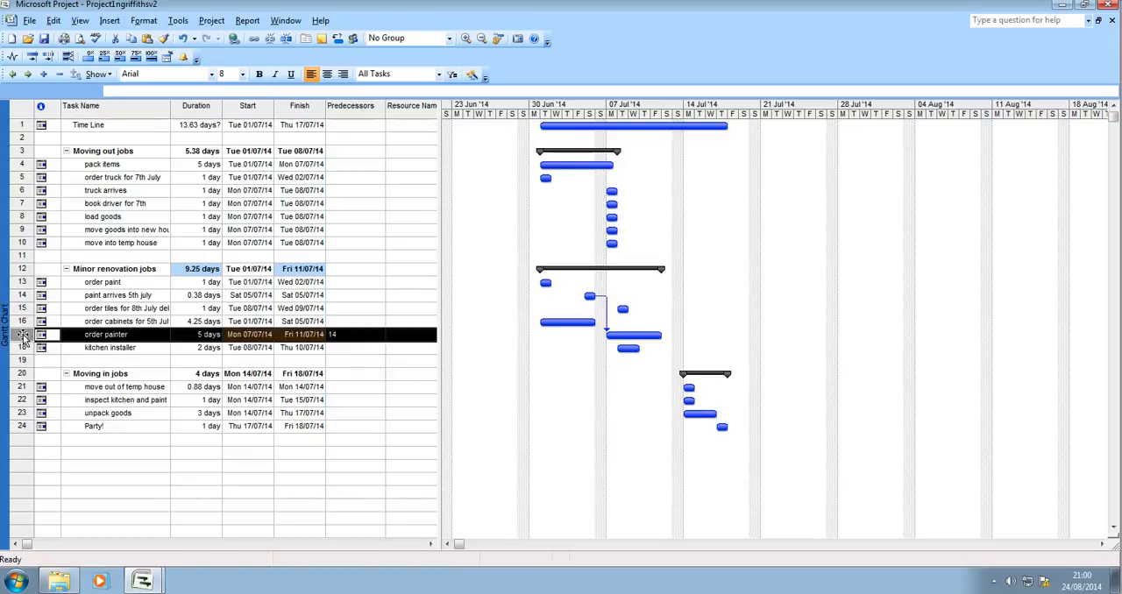
mouse_move(23, 337)
mouse_down()
mouse_move(13, 308)
mouse_move(28, 314)
mouse_move(26, 302)
mouse_up()
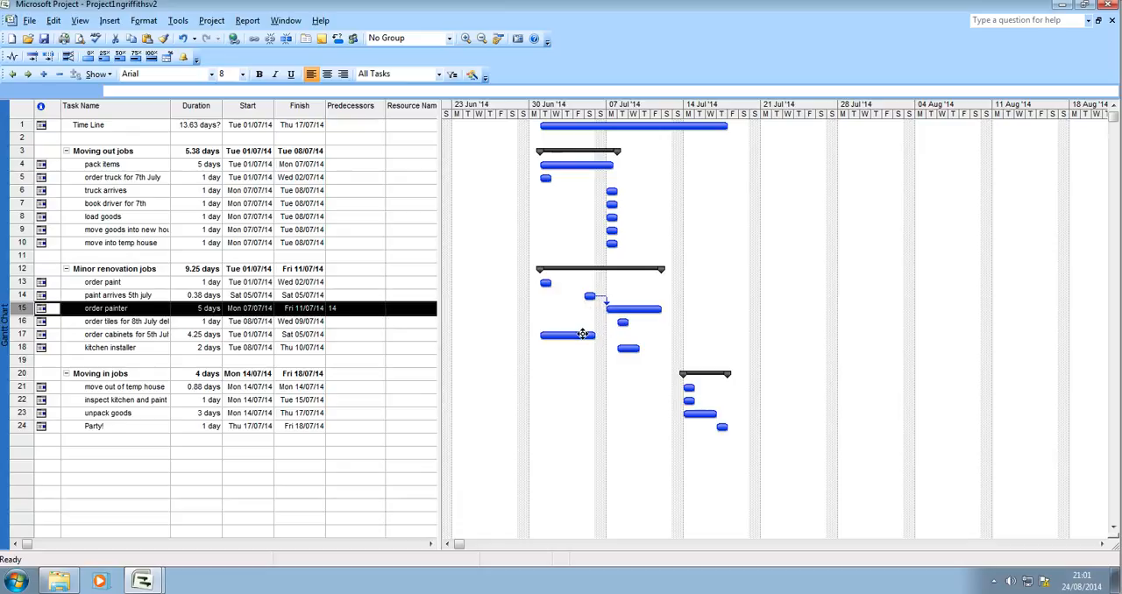
- Give the "kitchen installer" task two predecessors: task 16, the tile order, and task 17, the cabinet order
click(124, 348)
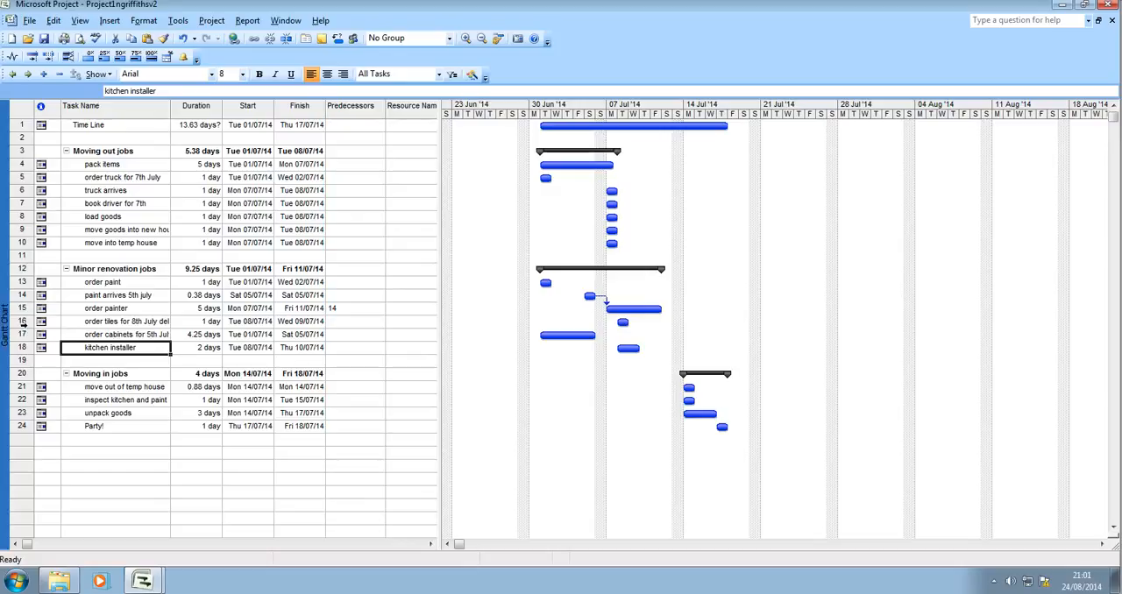
double_click(107, 348)
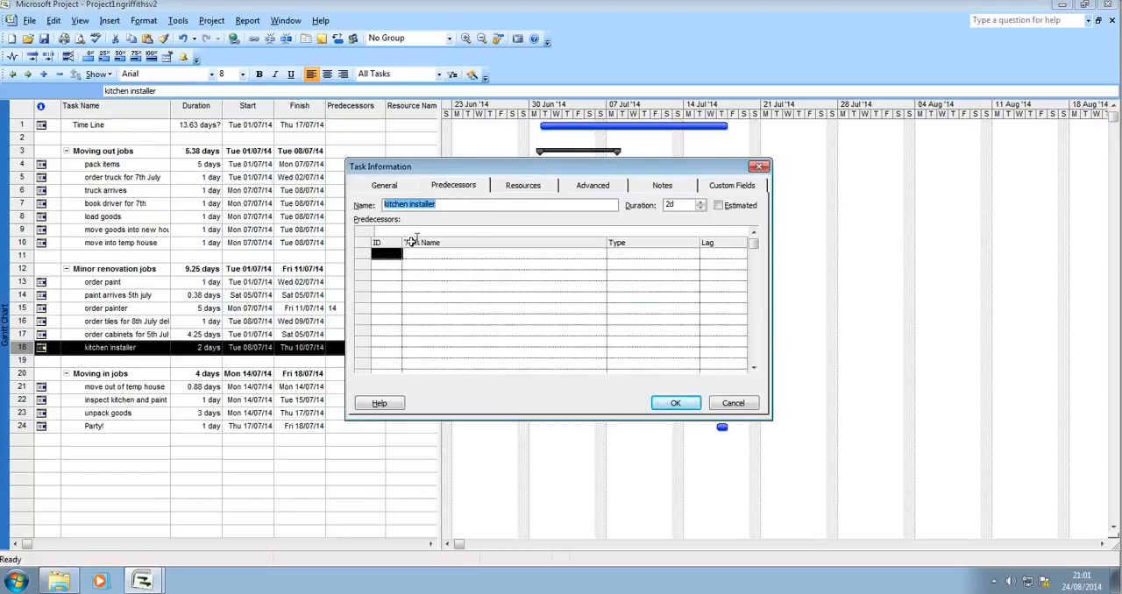
click(391, 254)
text(16)
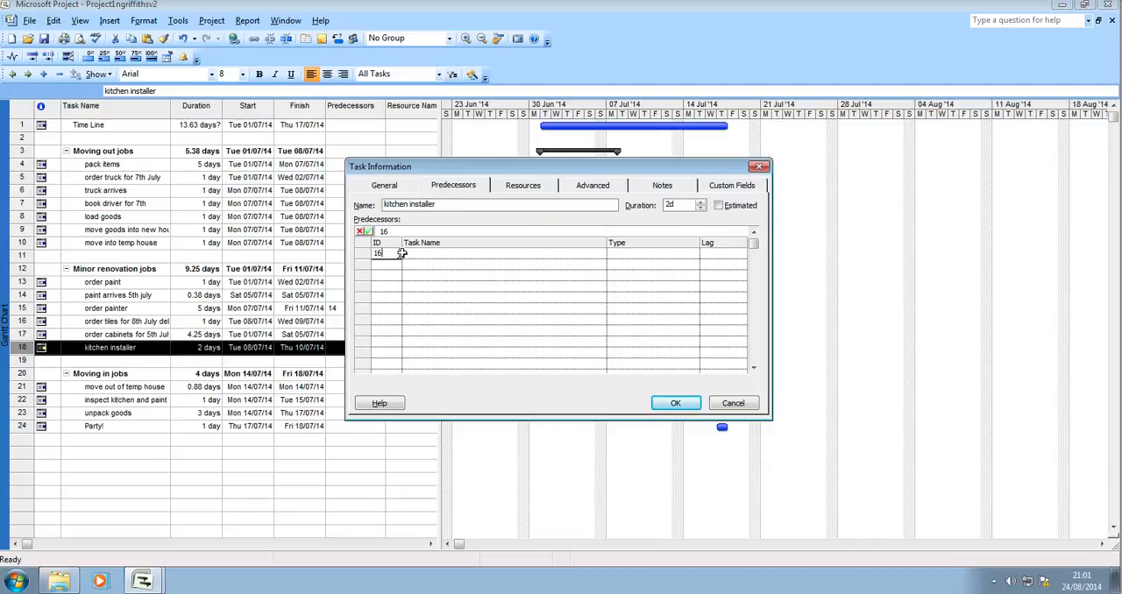
key(Return)
click(389, 267)
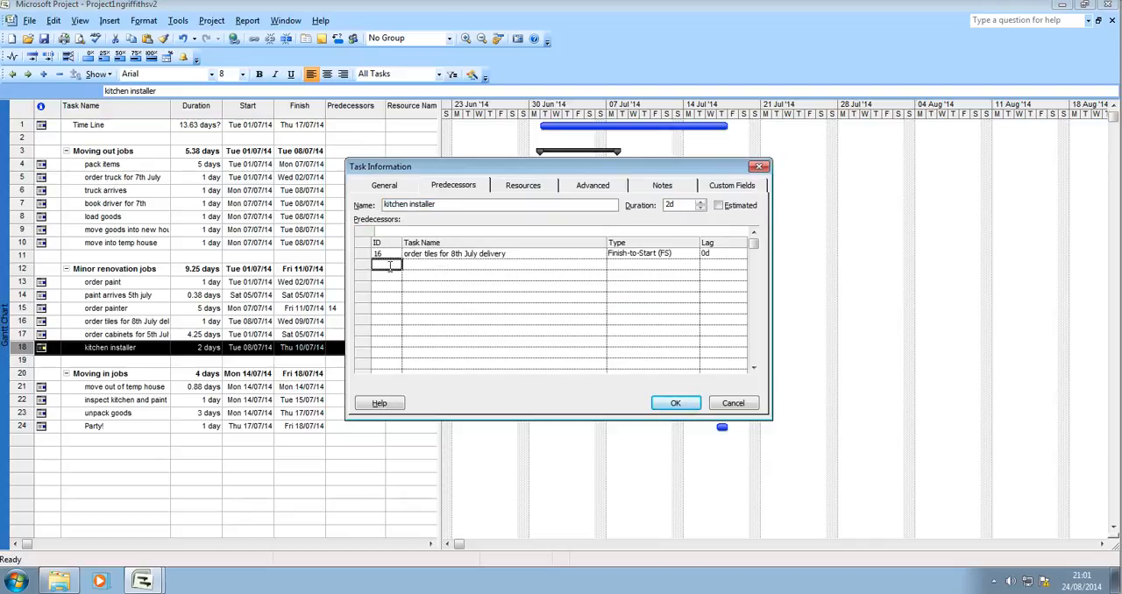
text(17)
key(Return)
click(675, 403)
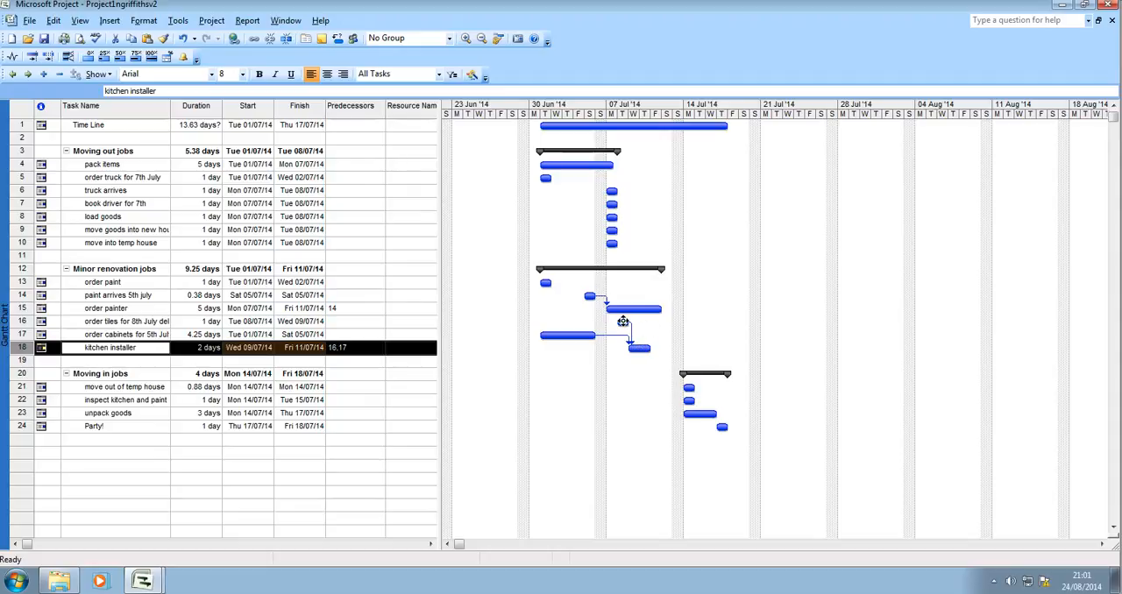
click(623, 322)
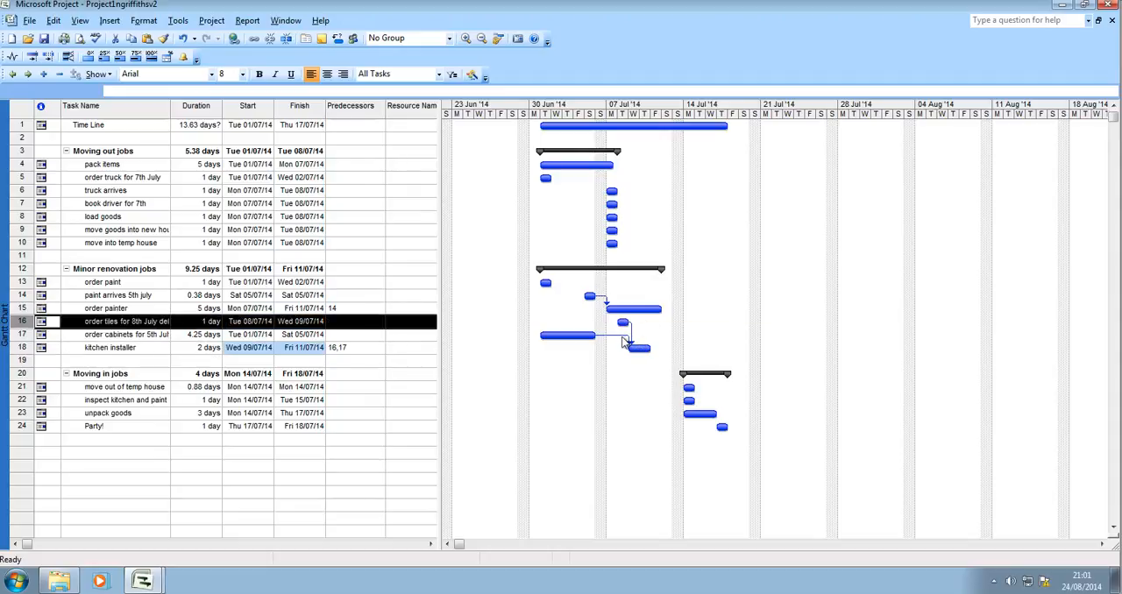
click(562, 336)
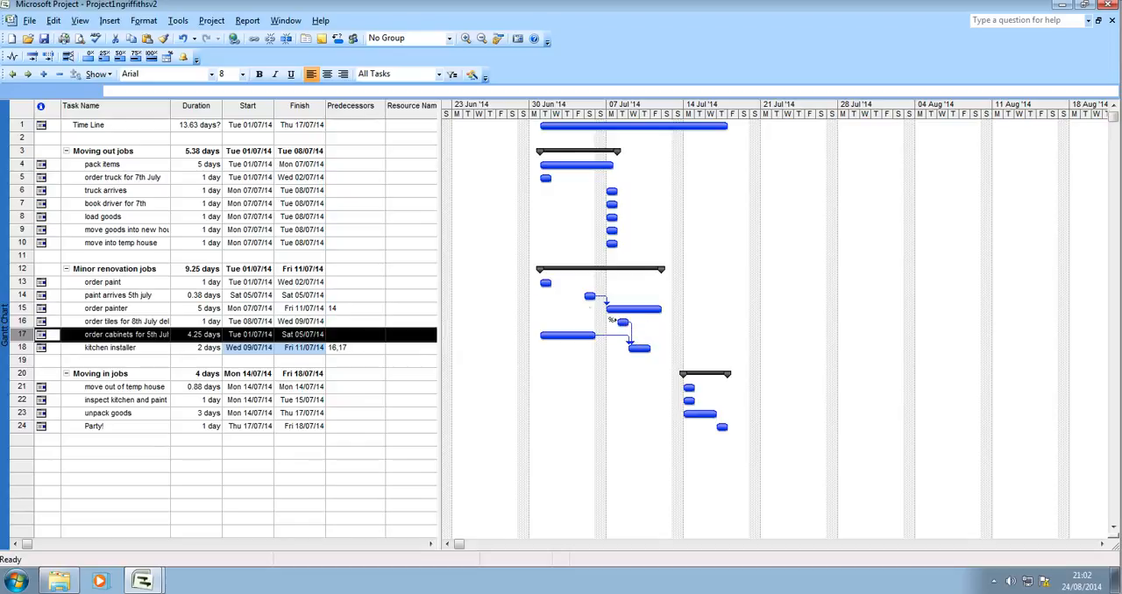
- Make task 5, "order truck for 7th July", the predecessor of the "truck arrives" task
double_click(109, 193)
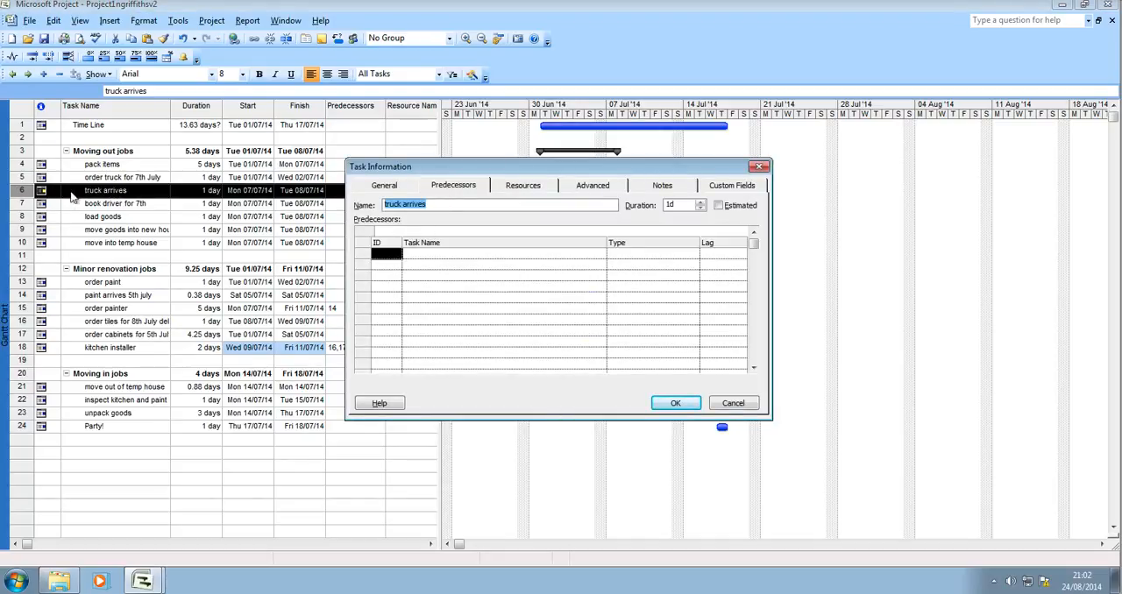
click(394, 250)
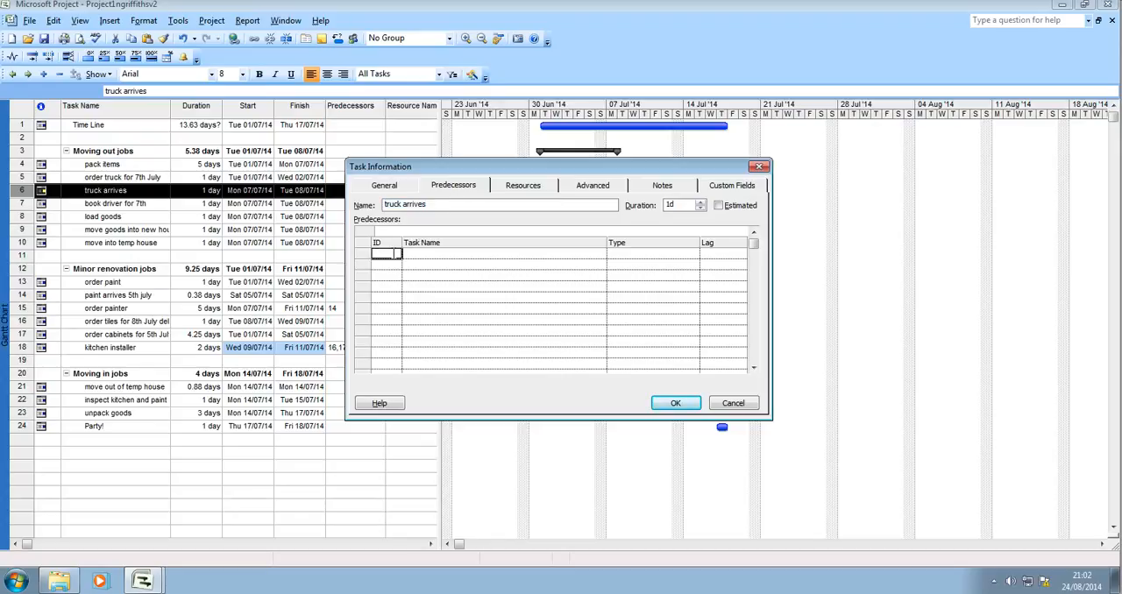
text(5)
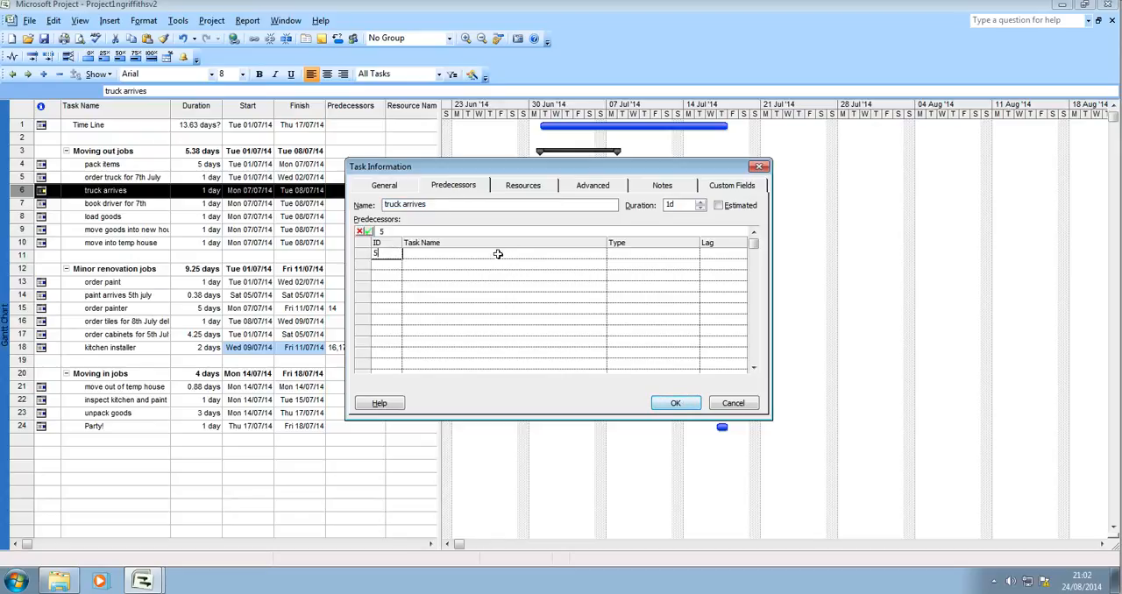
click(498, 253)
click(673, 404)
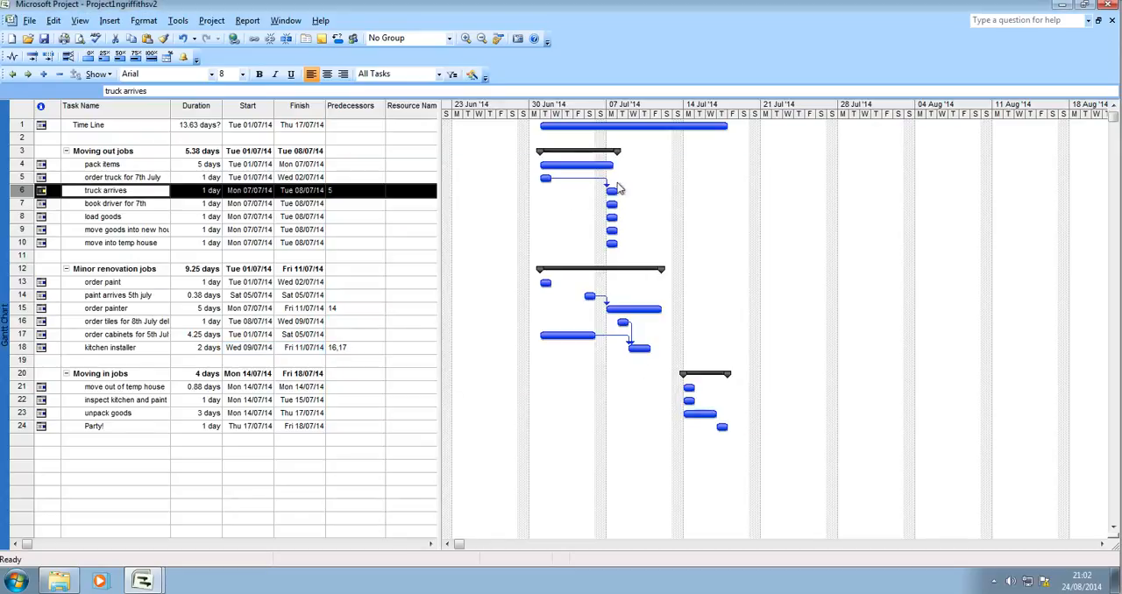
- Set task 6, "truck arrives", as the predecessor of "book driver for 7th"
click(101, 204)
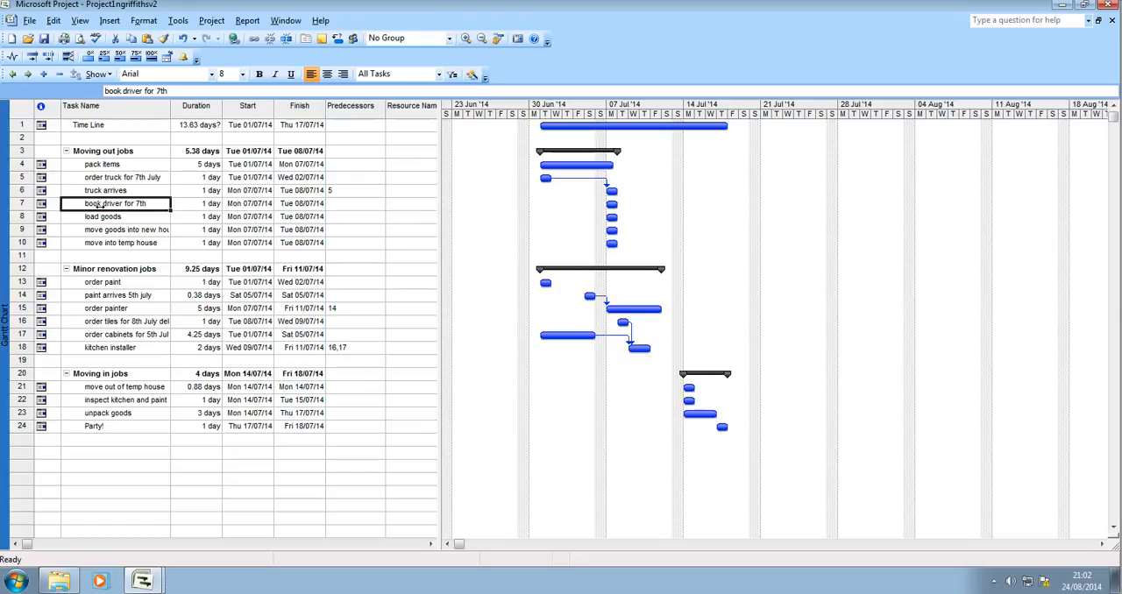
double_click(99, 203)
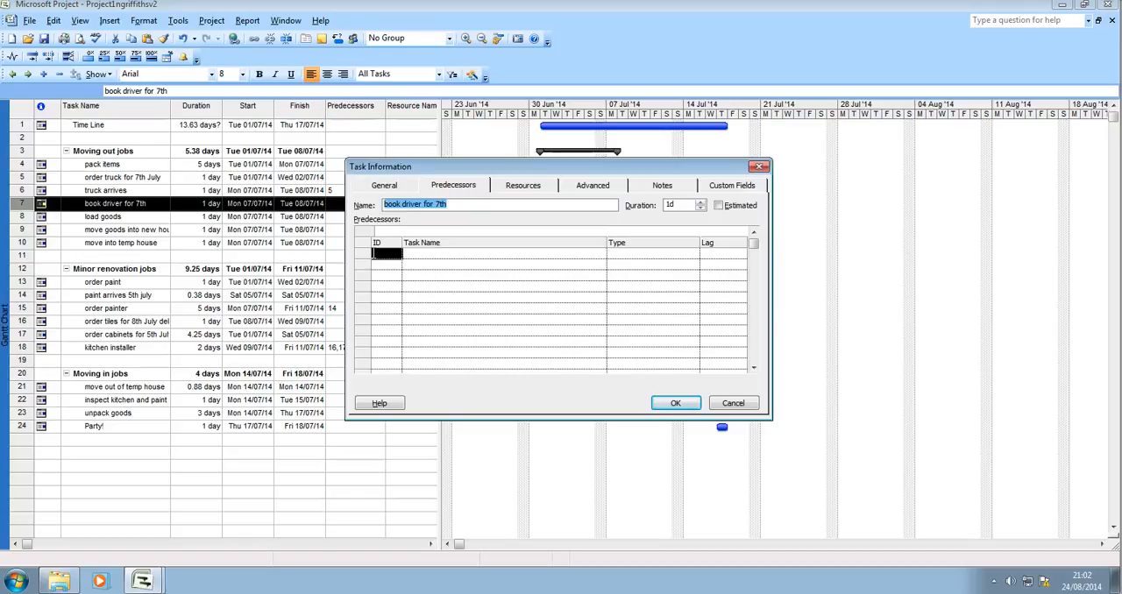
click(387, 254)
text(6)
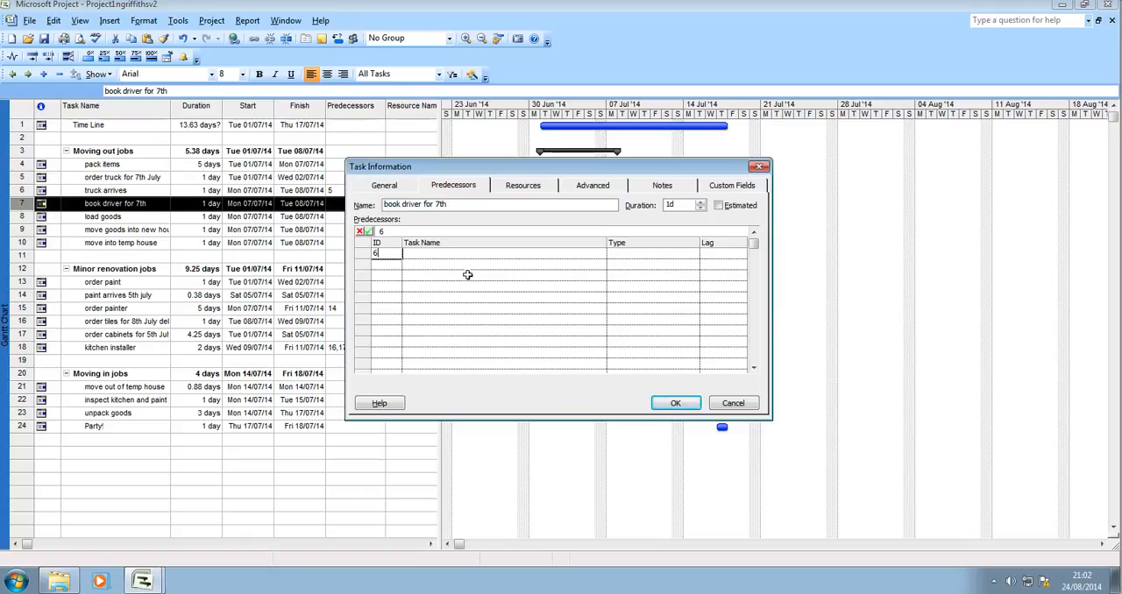
click(454, 256)
click(662, 402)
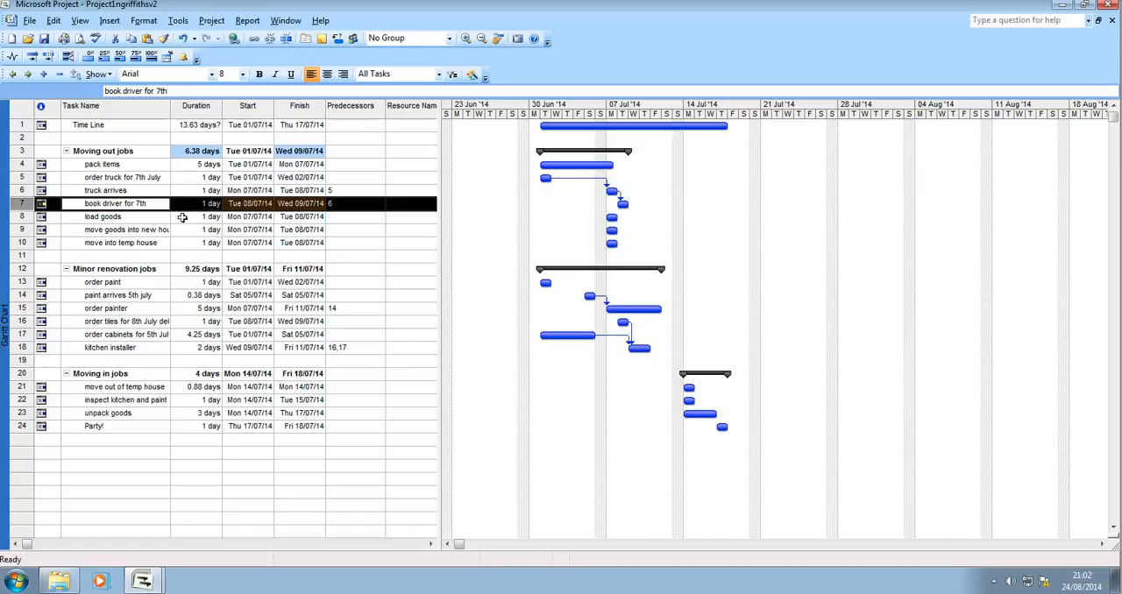
- Set task 6, "truck arrives", as the predecessor of "load goods"
click(117, 217)
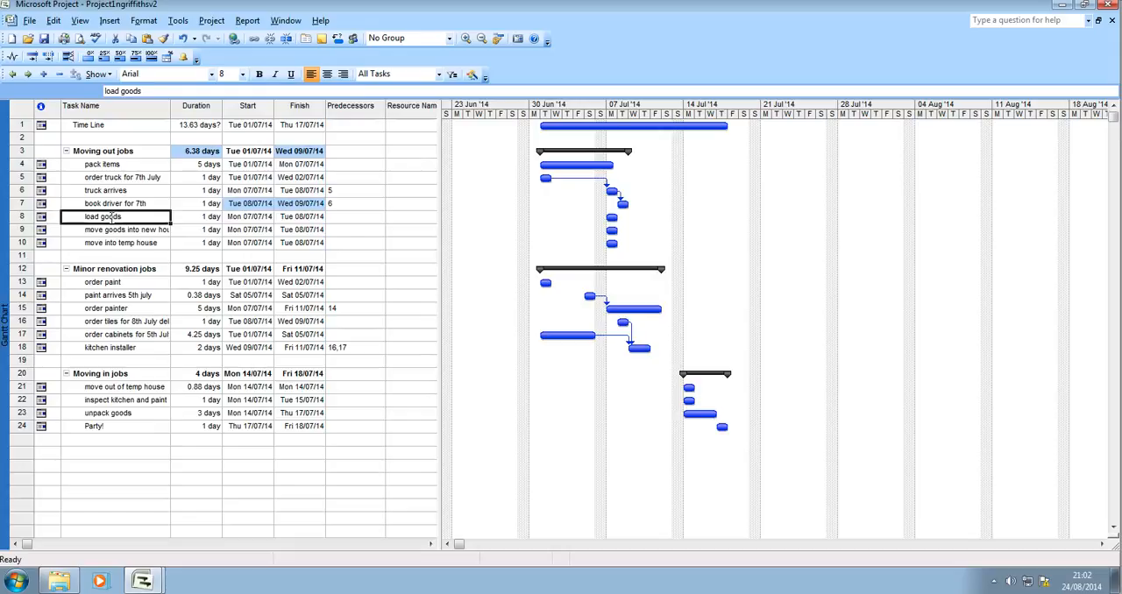
double_click(112, 217)
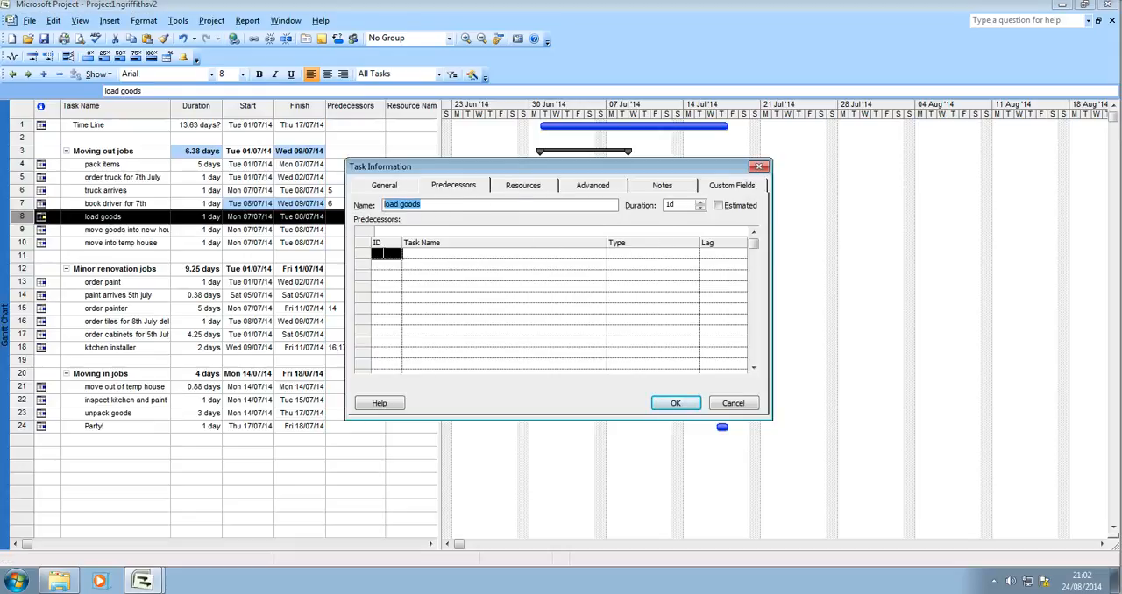
click(383, 253)
text(6)
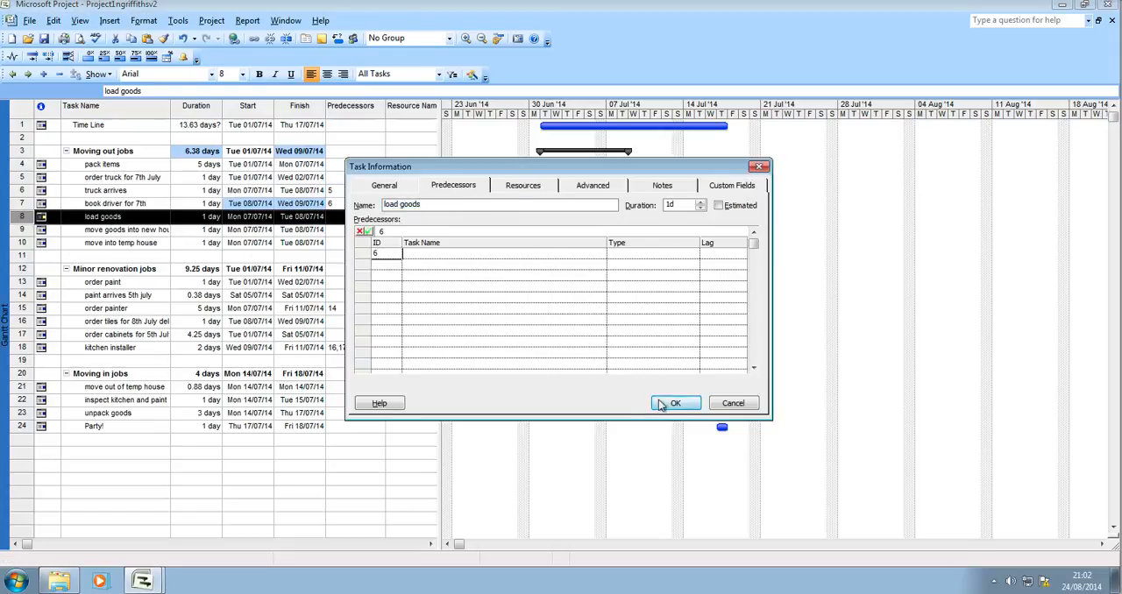
click(489, 253)
click(671, 402)
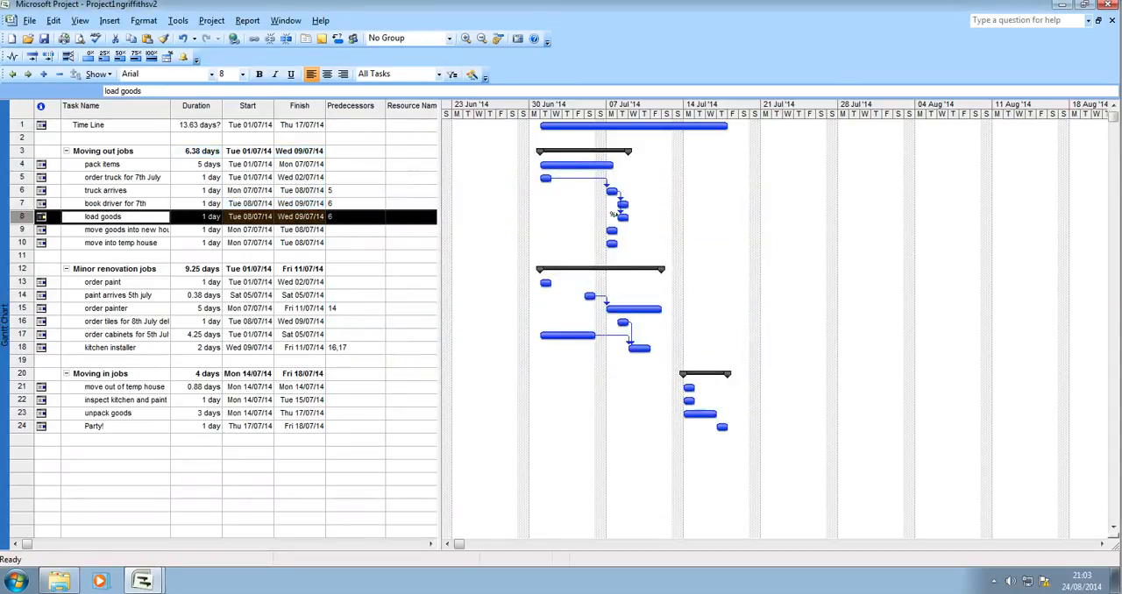
- Set task 6, "truck arrives", as the predecessor of "move goods into new house"
double_click(112, 229)
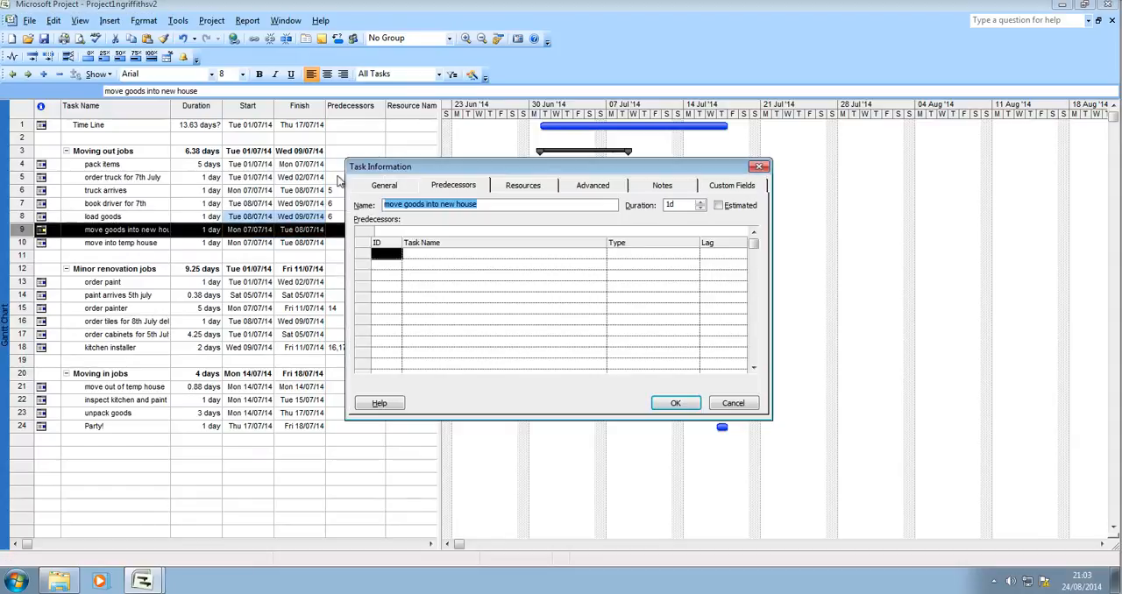
click(377, 253)
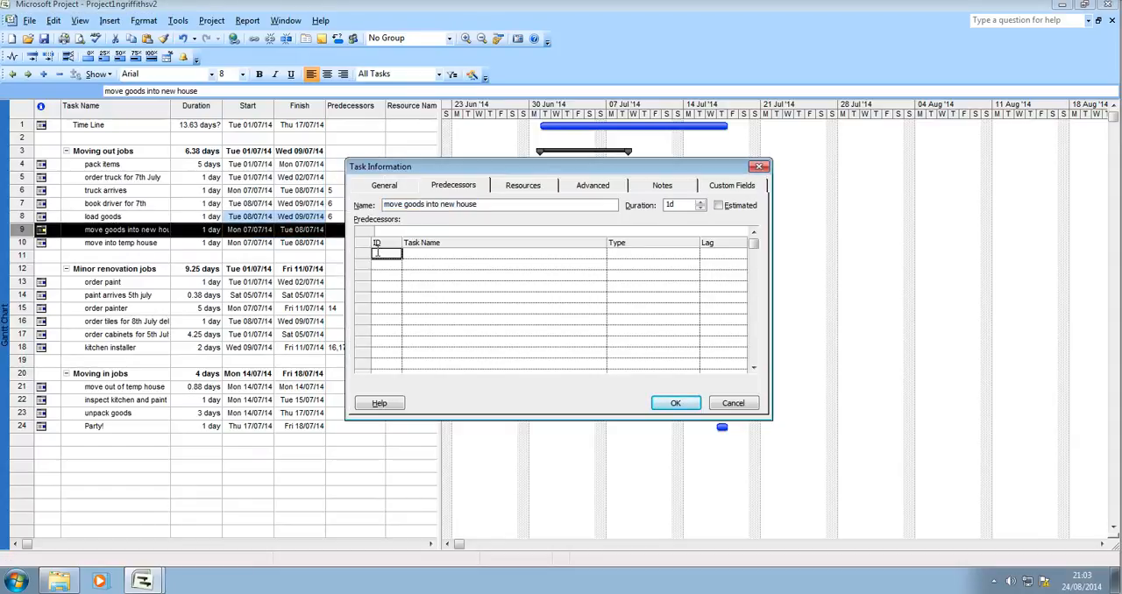
text(6)
click(442, 253)
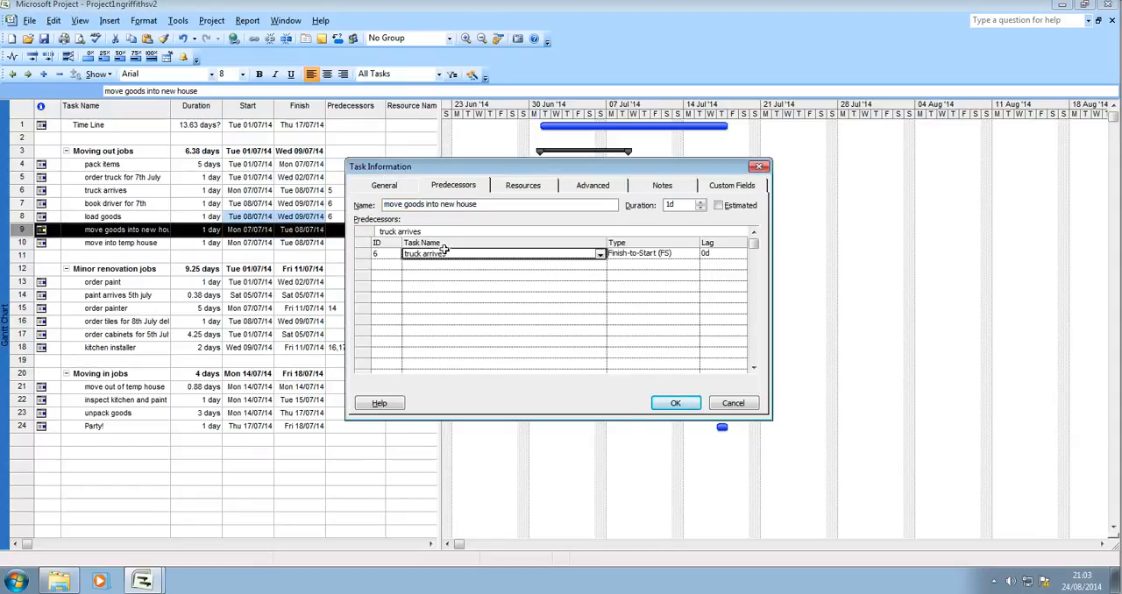
click(674, 402)
- Set task 6, "truck arrives", as the predecessor of "move into temp house"
double_click(123, 242)
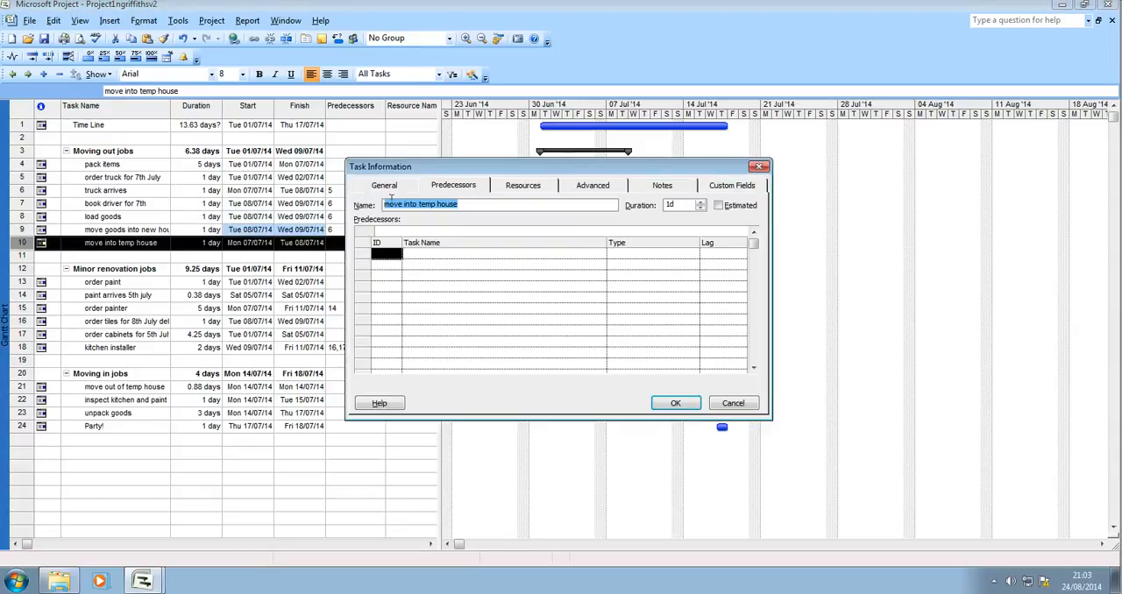
click(387, 255)
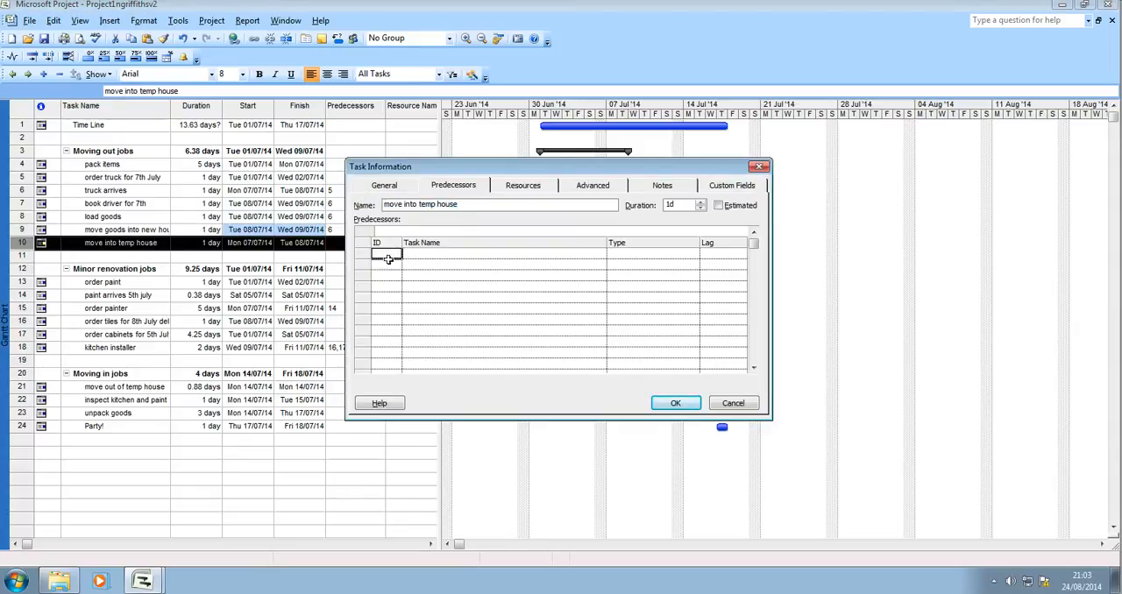
text(6)
click(673, 403)
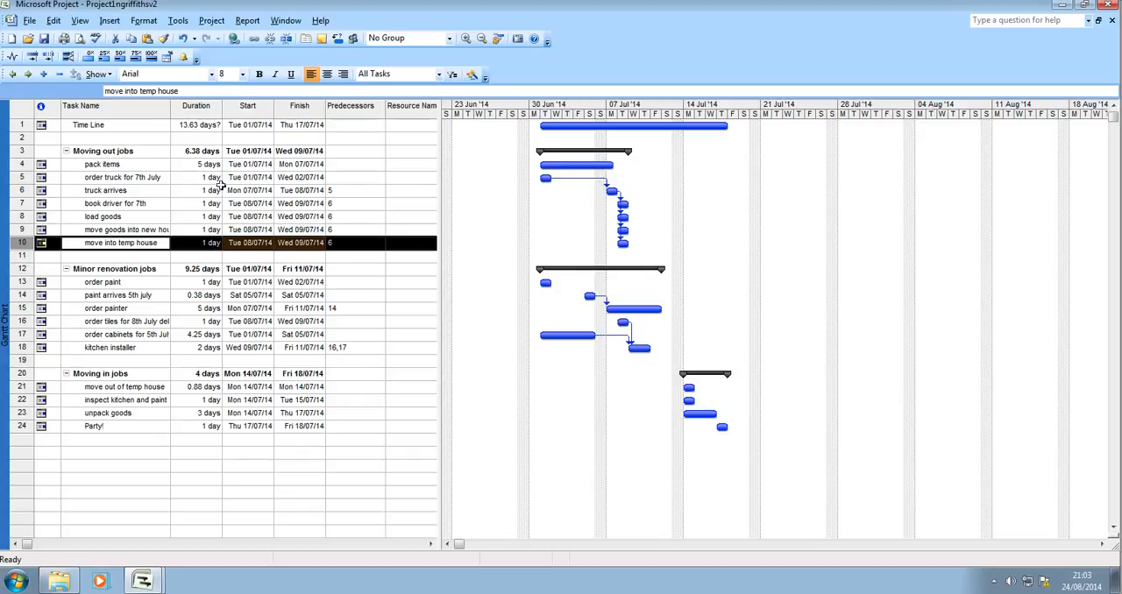
- Review the predecessor of "truck arrives" and inspect its link to "move goods into new house" in the Gantt chart
double_click(107, 190)
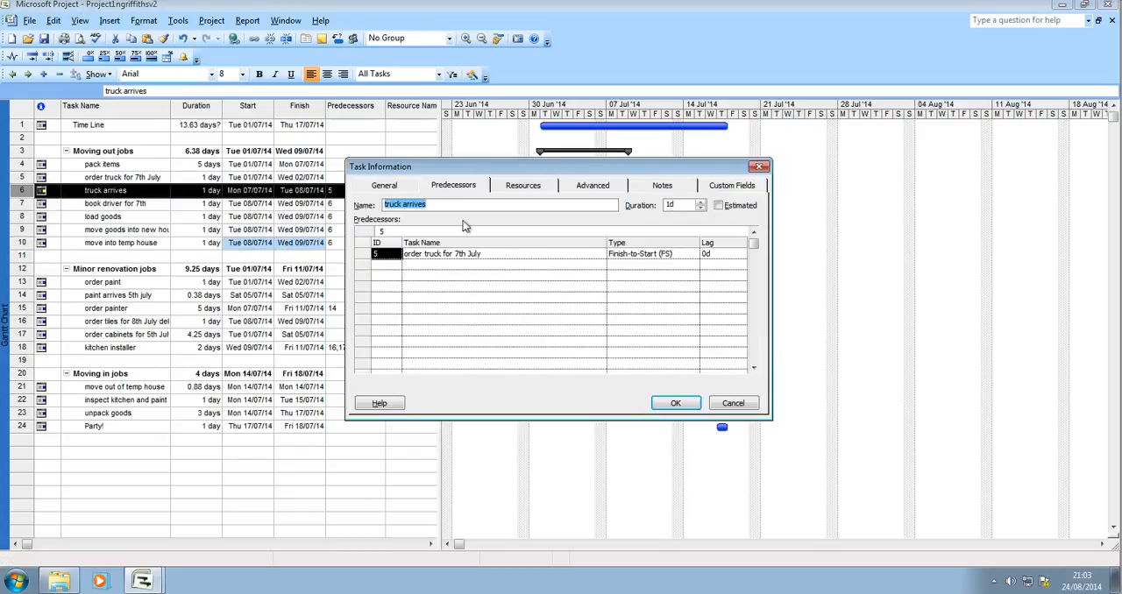
click(741, 404)
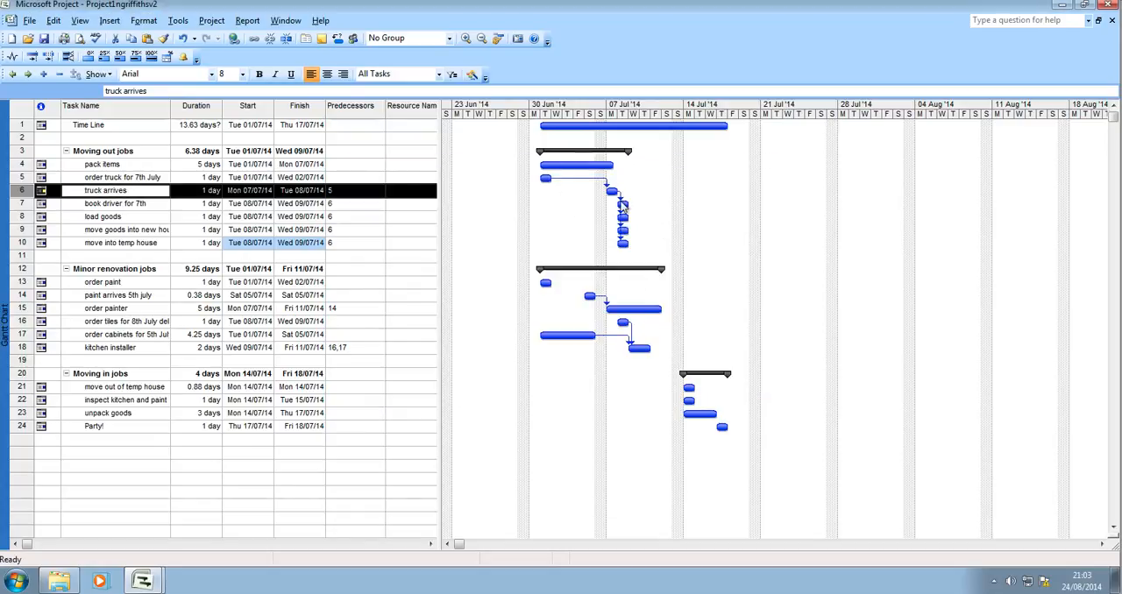
mouse_move(622, 225)
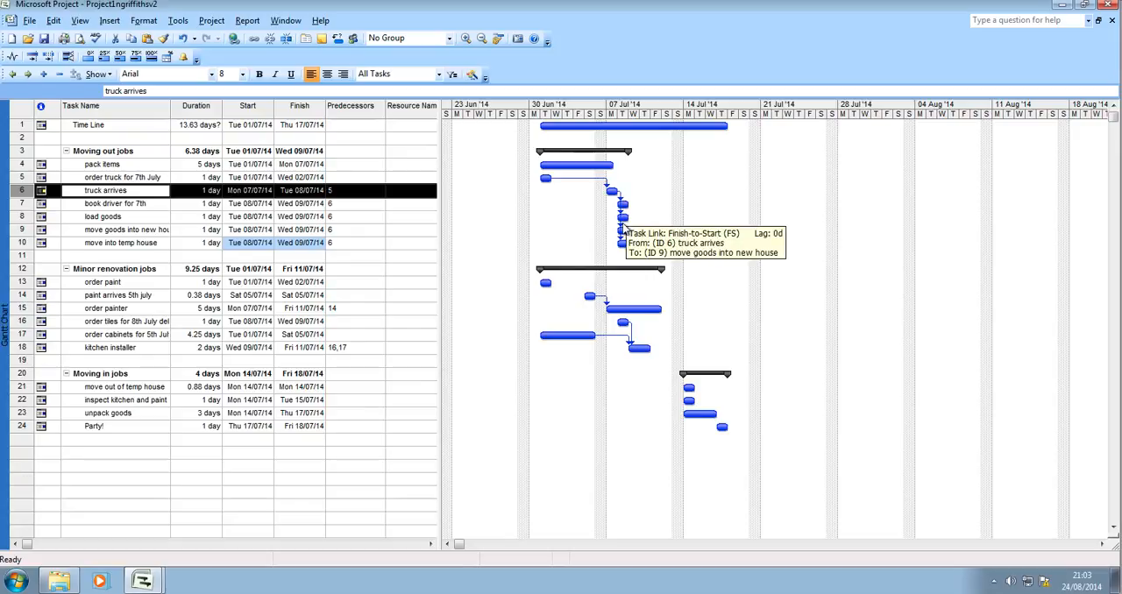